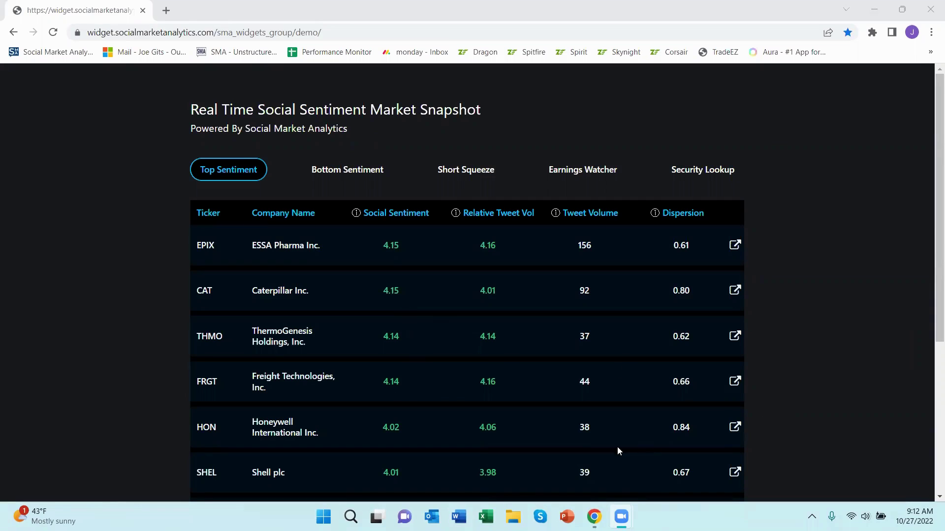
- Look up Caterpillar, browse the Short Squeeze and Earnings Watcher lists, then reopen Caterpillar
click(293, 291)
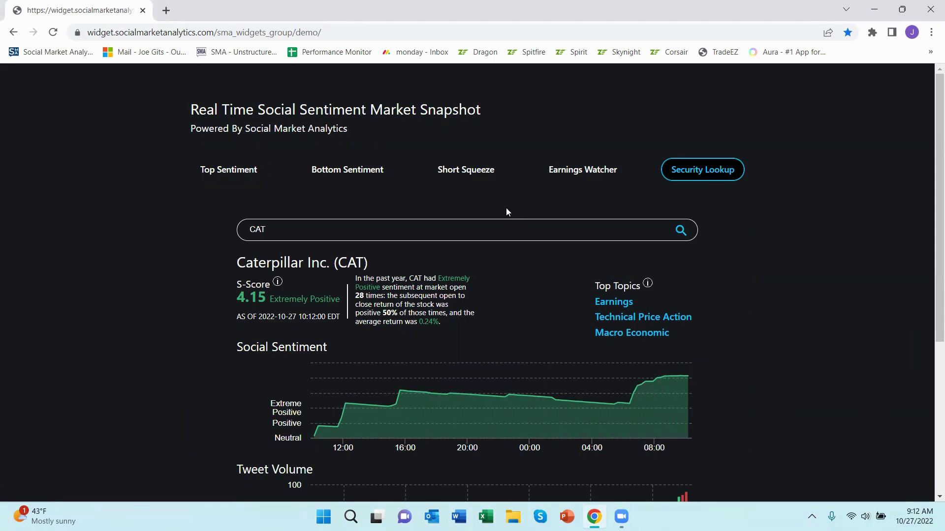
click(466, 171)
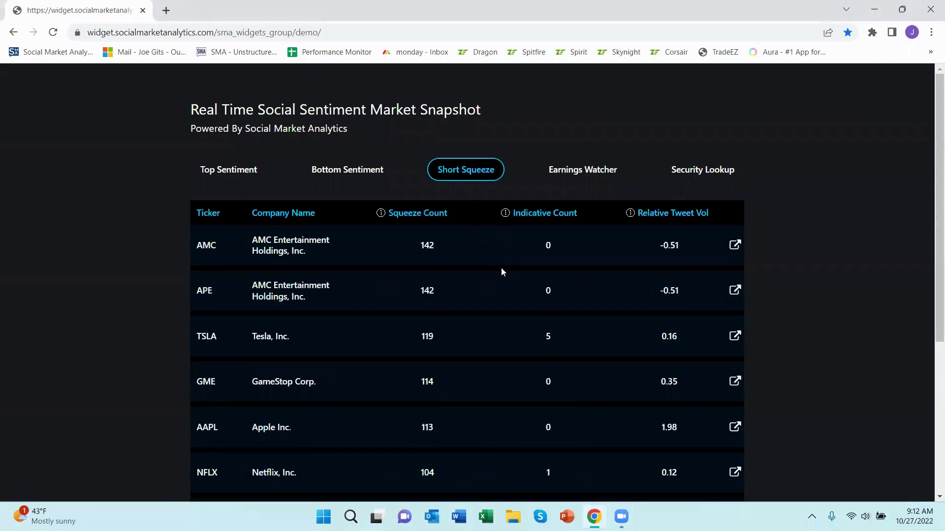
click(573, 172)
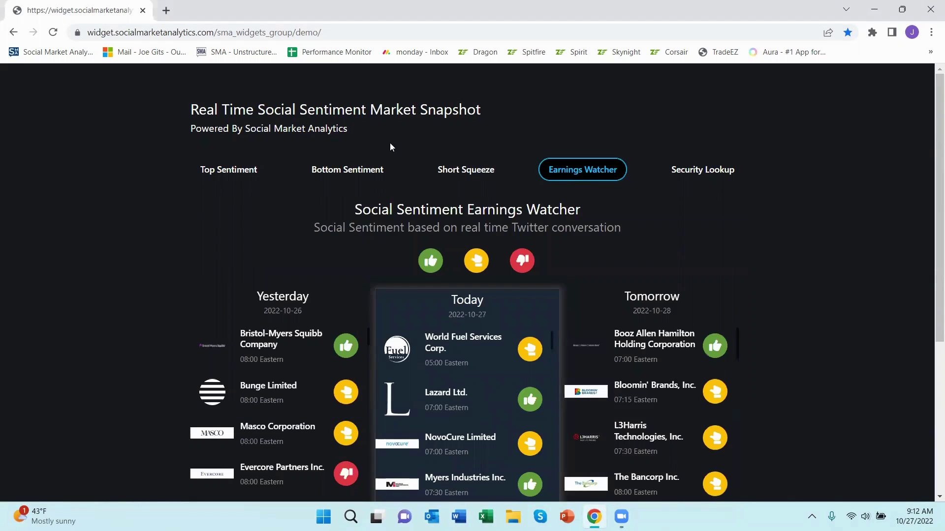
click(240, 171)
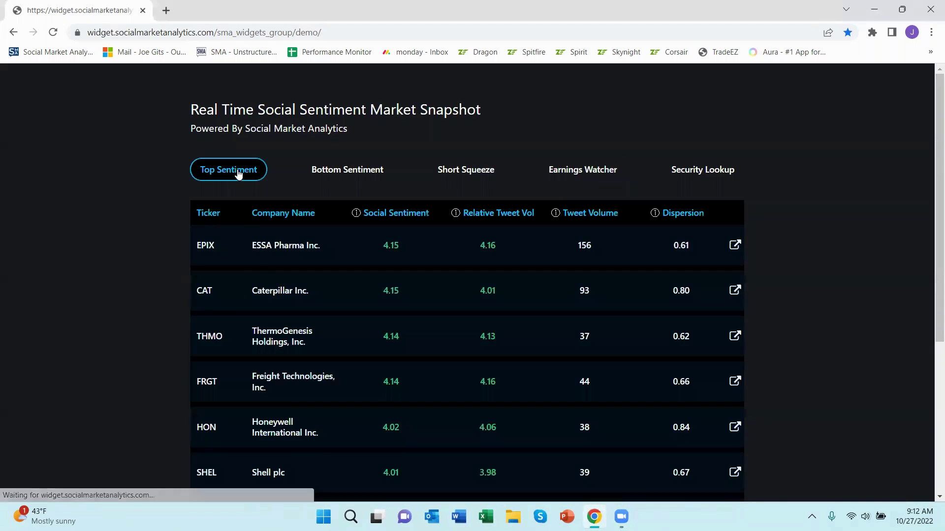
click(269, 295)
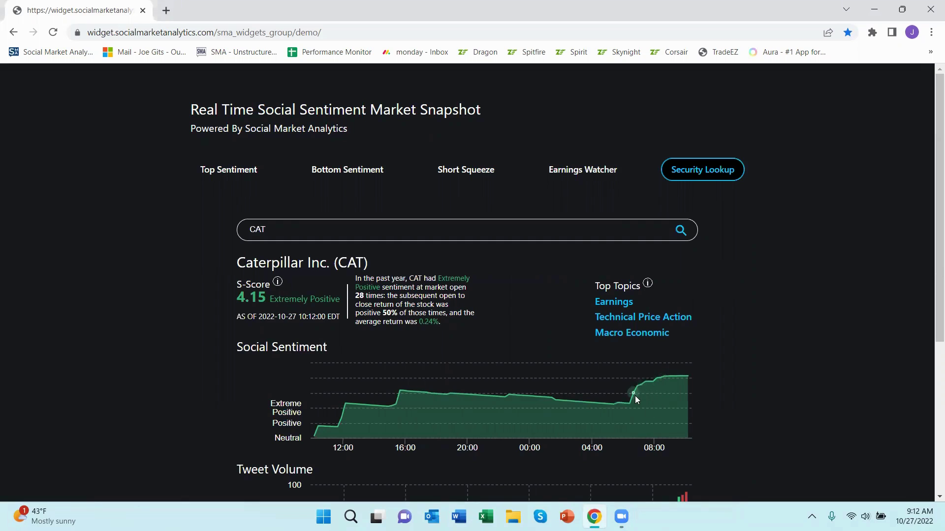
mouse_move(632, 403)
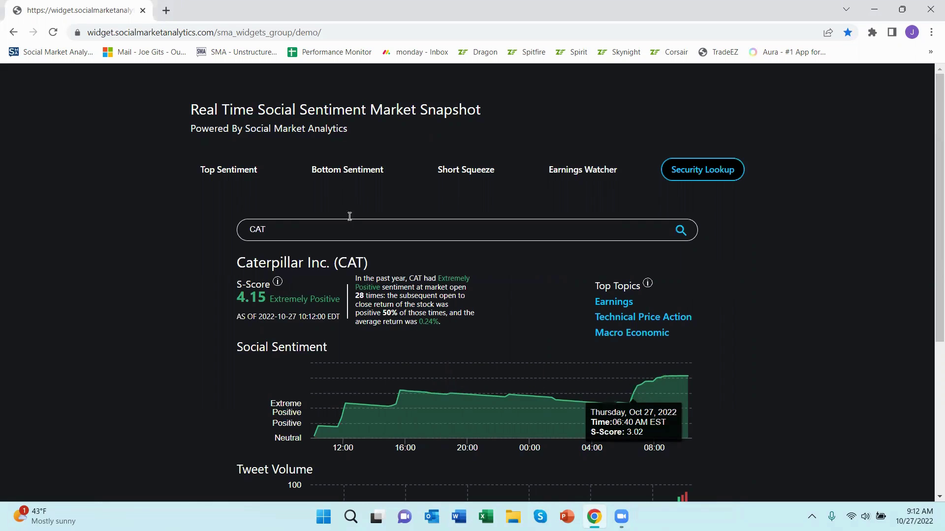
- Look up ESSA Pharma (EPIX) from Top Sentiment, then show the Bottom Sentiment list
click(228, 176)
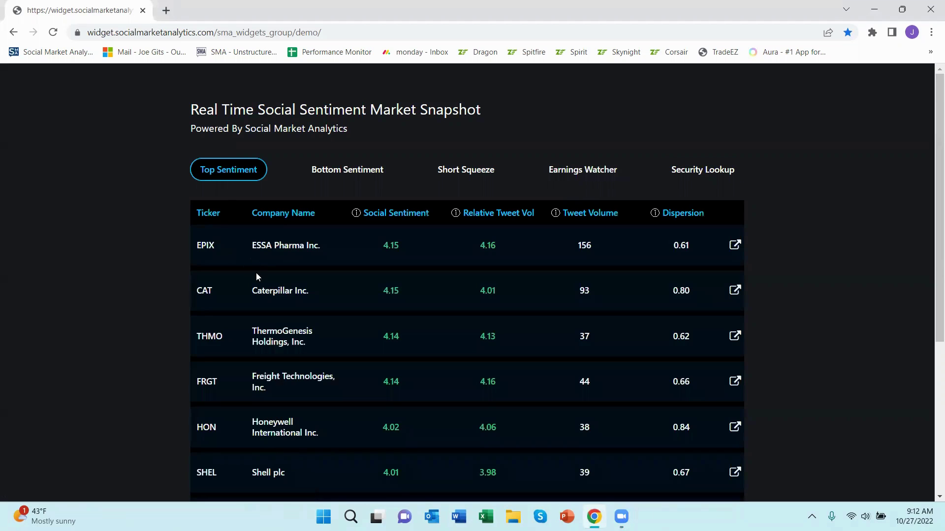
click(281, 250)
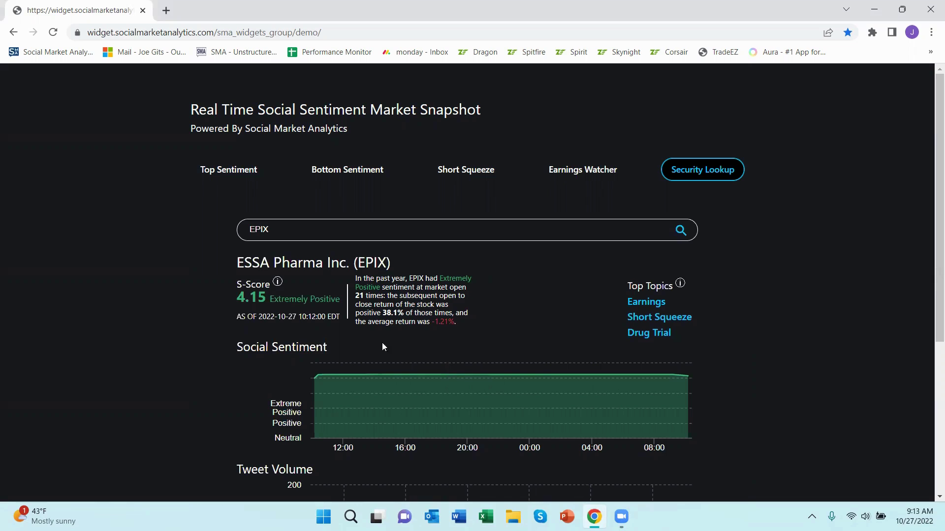
click(367, 179)
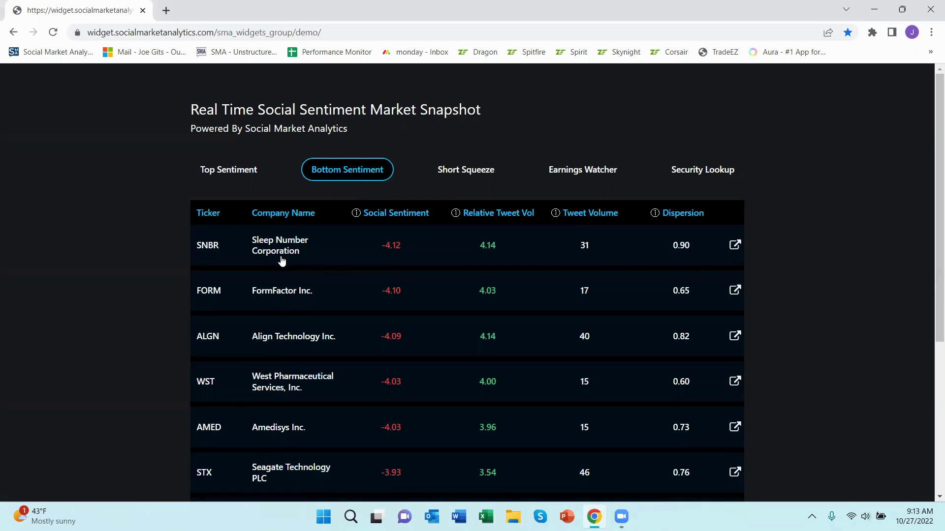
- Open Sleep Number (SNBR) in Security Lookup, showing S-Score -4.12, Extremely Negative
click(268, 248)
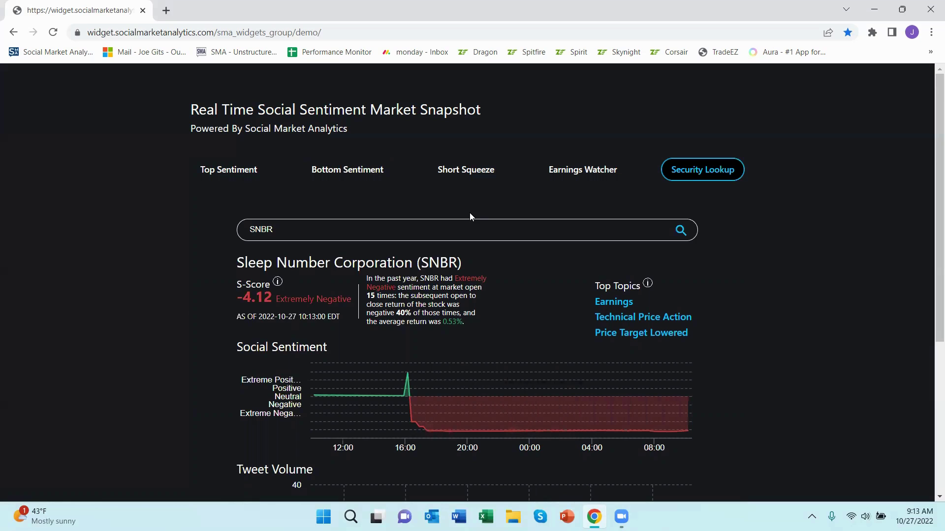
- Look up FormFactor (FORM) from Bottom Sentiment, then show the Short Squeeze list led by AMC and APE
click(349, 173)
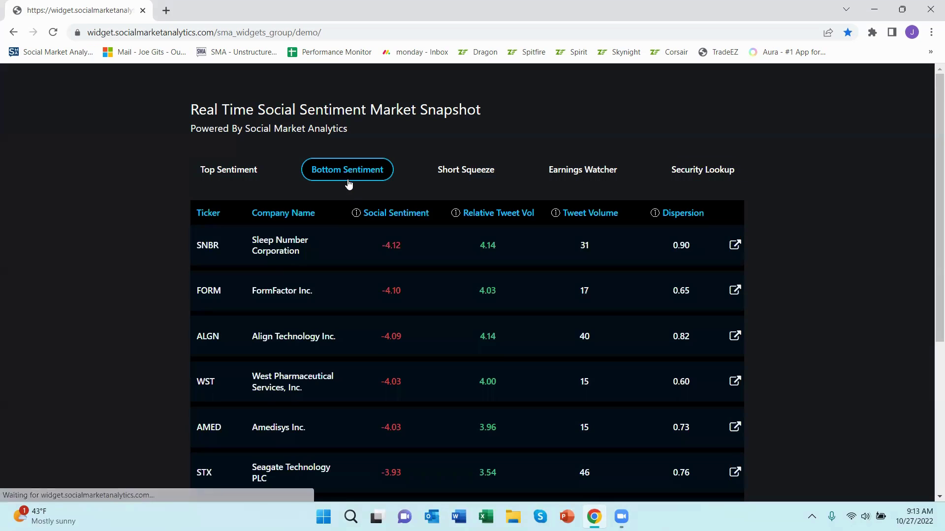
click(280, 295)
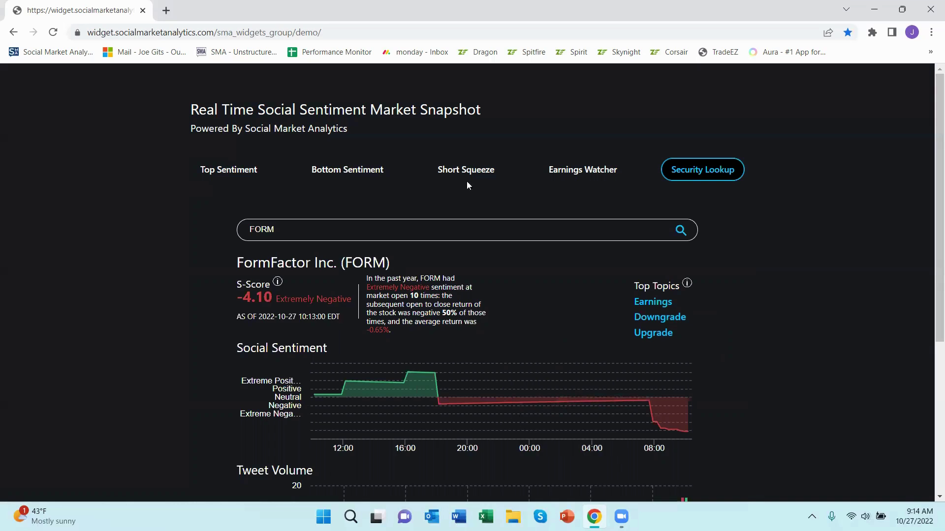
click(478, 173)
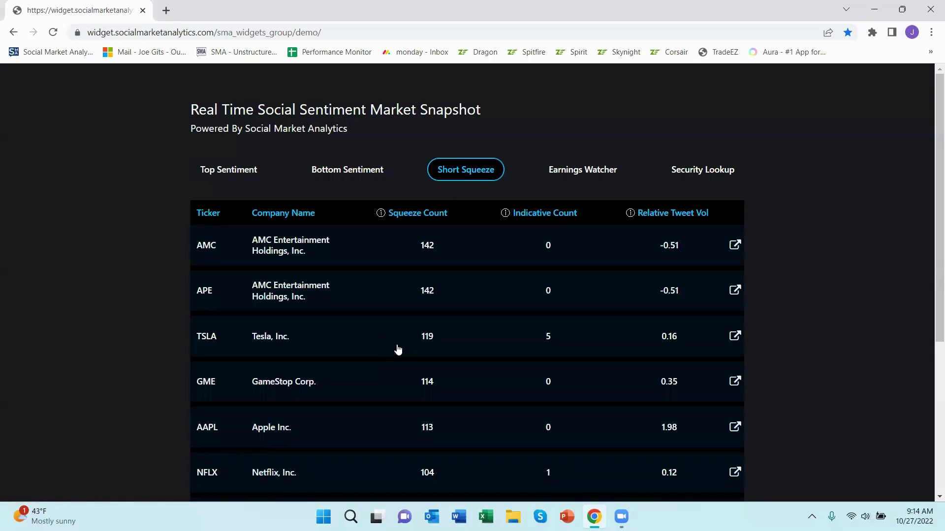
scroll(329, 300, down, 1)
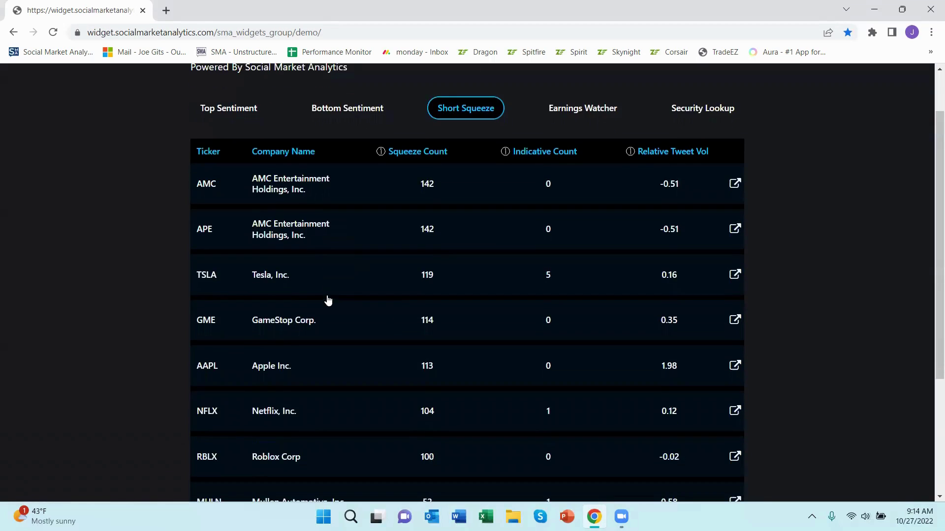
scroll(327, 298, down, 2)
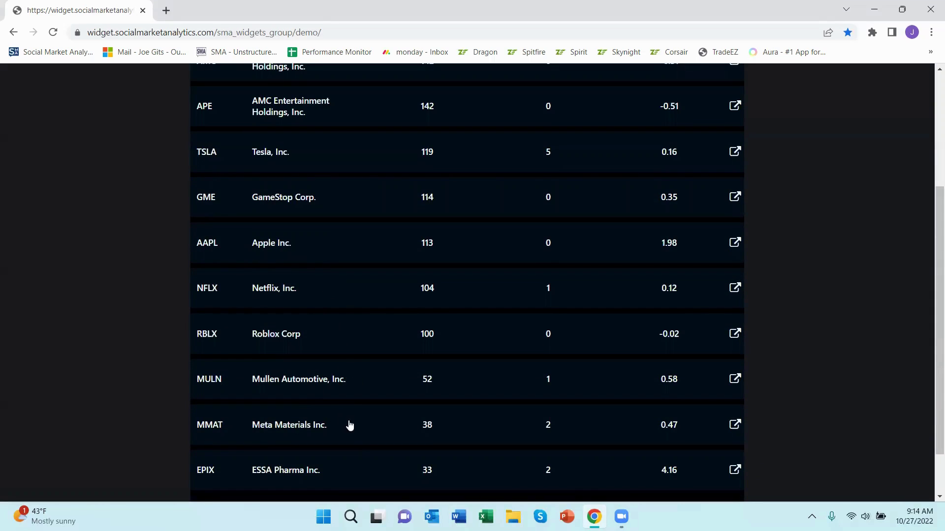
scroll(361, 446, down, 1)
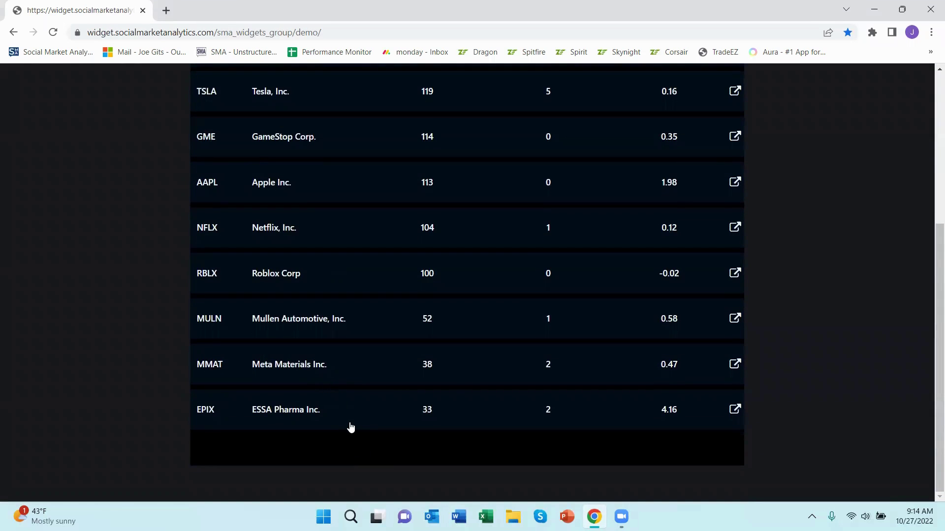
scroll(529, 353, up, 3)
scroll(528, 353, up, 1)
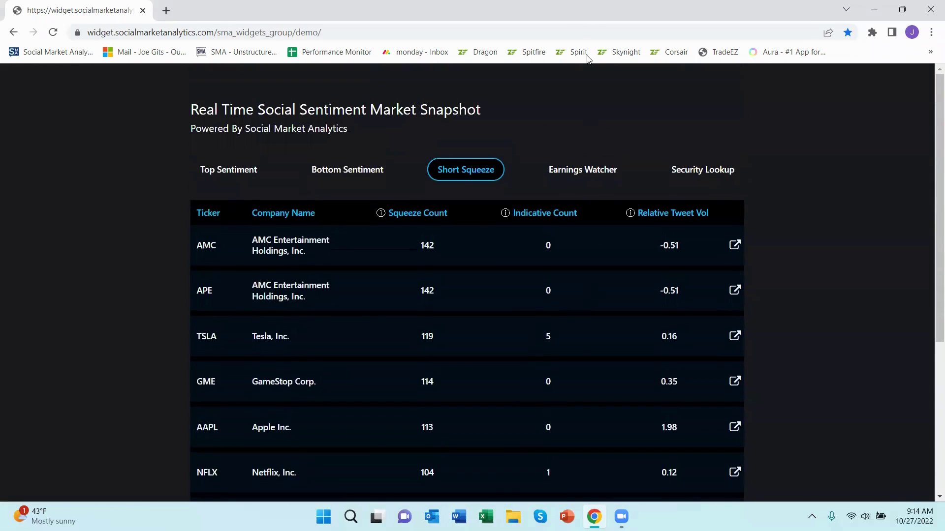